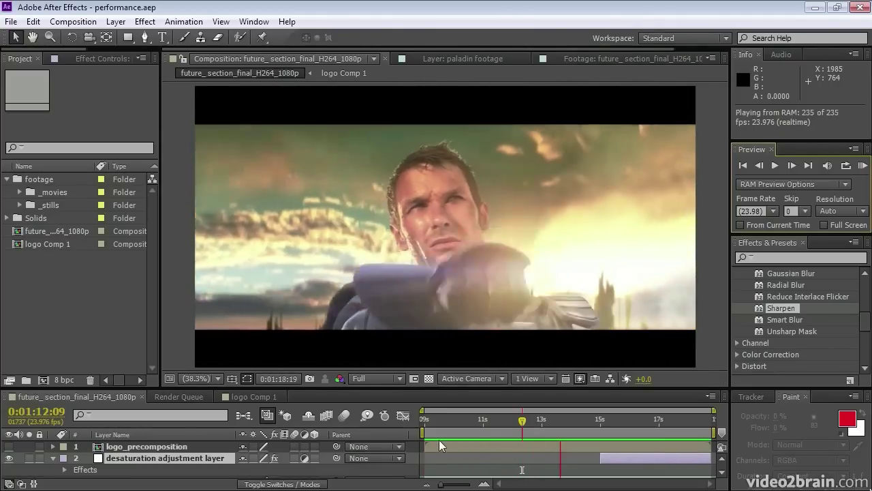
Purge All Memory from the Edit menu, then start a RAM preview of the footage comp
{"action": "left_click", "coordinate": [33, 22]}
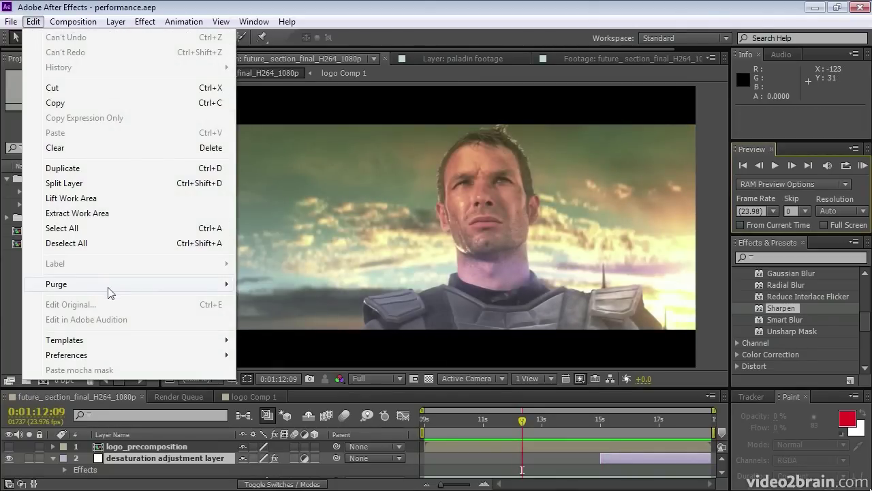
{"action": "mouse_move", "coordinate": [109, 292]}
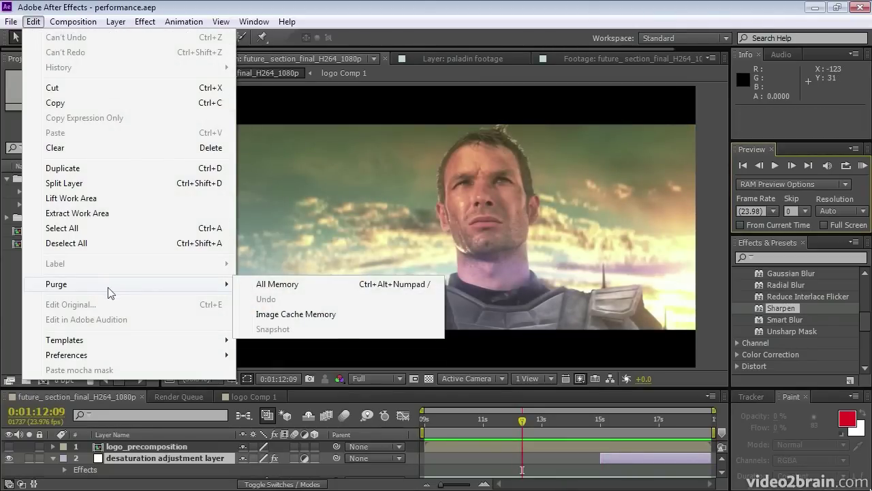
{"action": "left_click", "coordinate": [253, 286]}
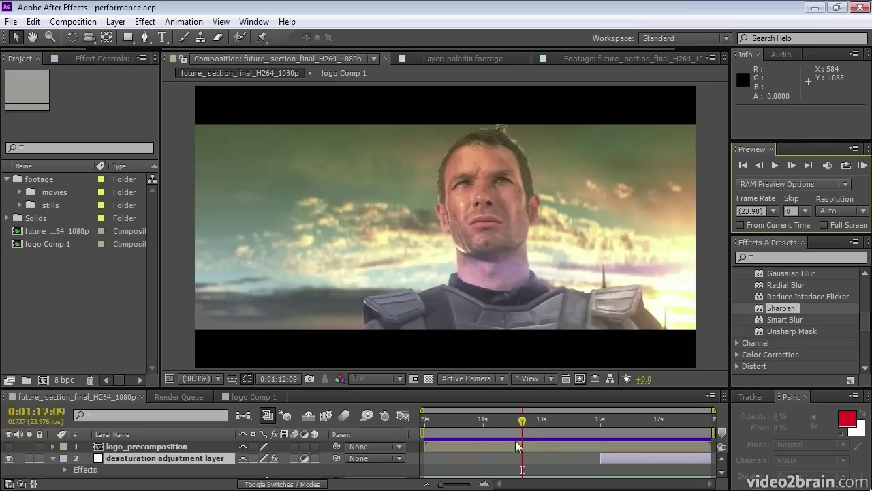
{"action": "left_click", "coordinate": [861, 164]}
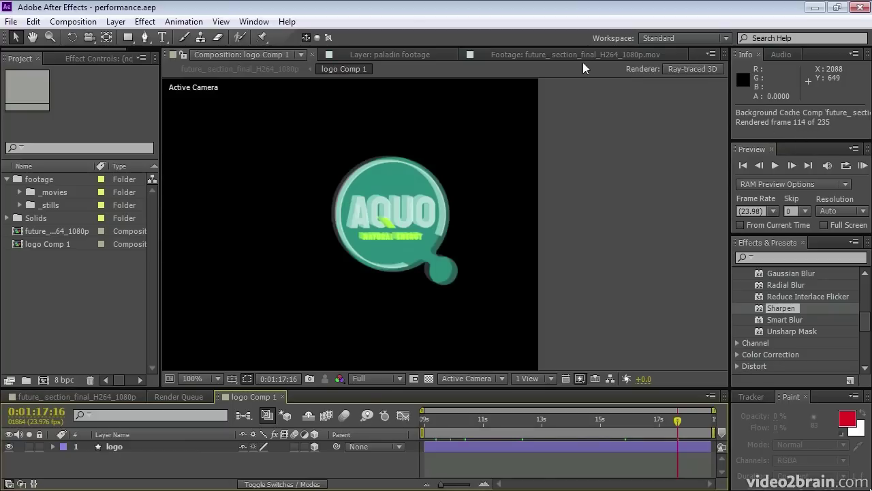
Open the Composition menu and close it without choosing a command
{"action": "left_click", "coordinate": [73, 21]}
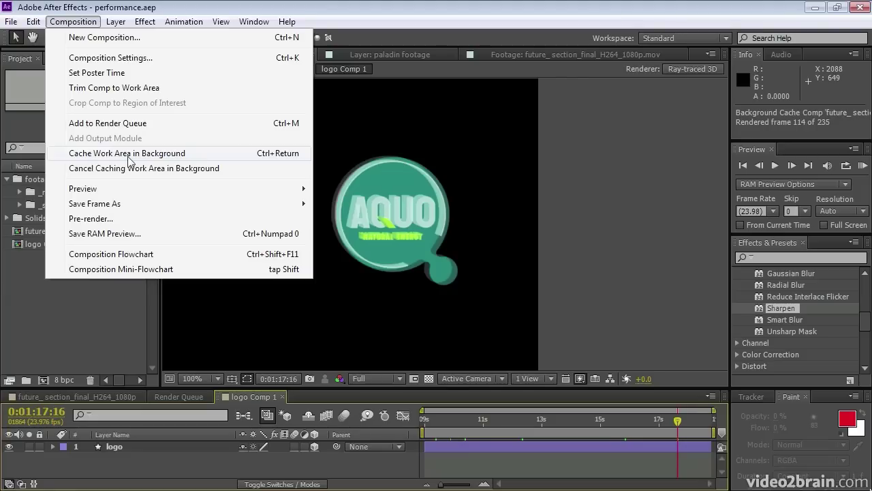
{"action": "left_click", "coordinate": [61, 9]}
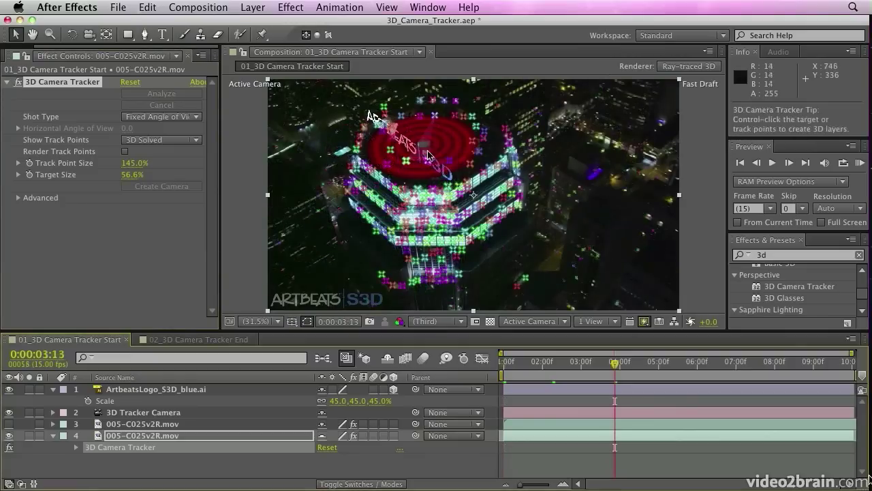
Select eight track points around the rooftop helipad, dropping one stray point, to seat the target plane
{"action": "left_click", "coordinate": [428, 142]}
{"action": "left_click", "coordinate": [435, 118], "text": "shift"}
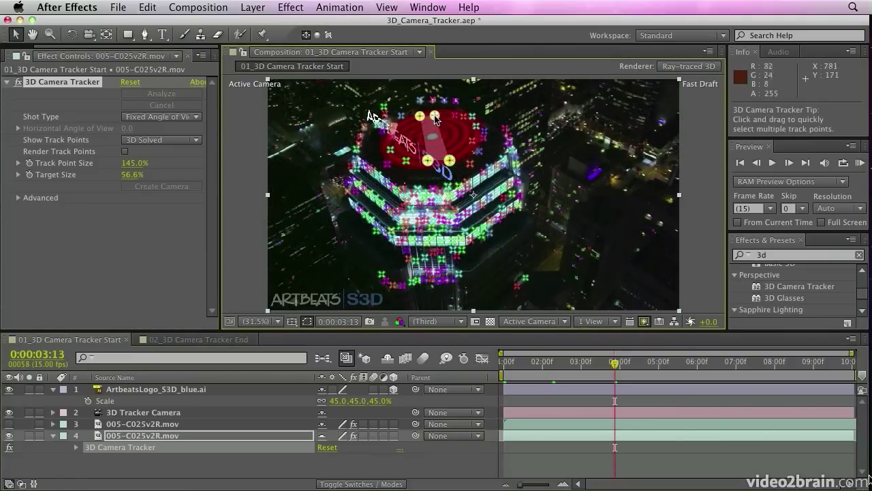
{"action": "left_click", "coordinate": [454, 117], "text": "shift"}
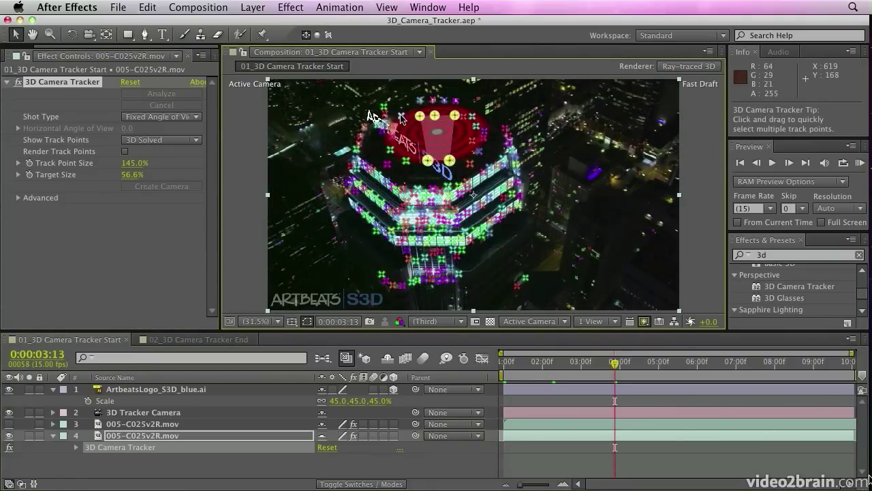
{"action": "left_click", "coordinate": [401, 116], "text": "shift"}
{"action": "left_click", "coordinate": [401, 117], "text": "super"}
{"action": "left_click", "coordinate": [406, 161], "text": "shift"}
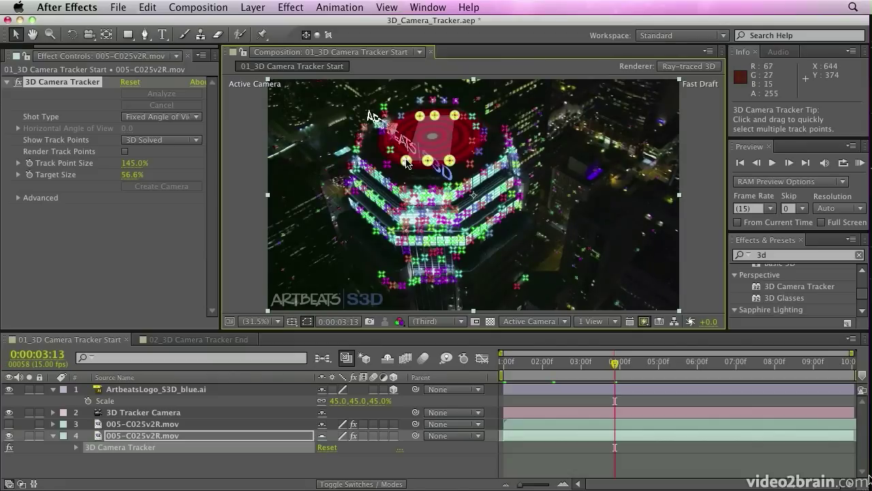
{"action": "left_click", "coordinate": [470, 163], "text": "shift"}
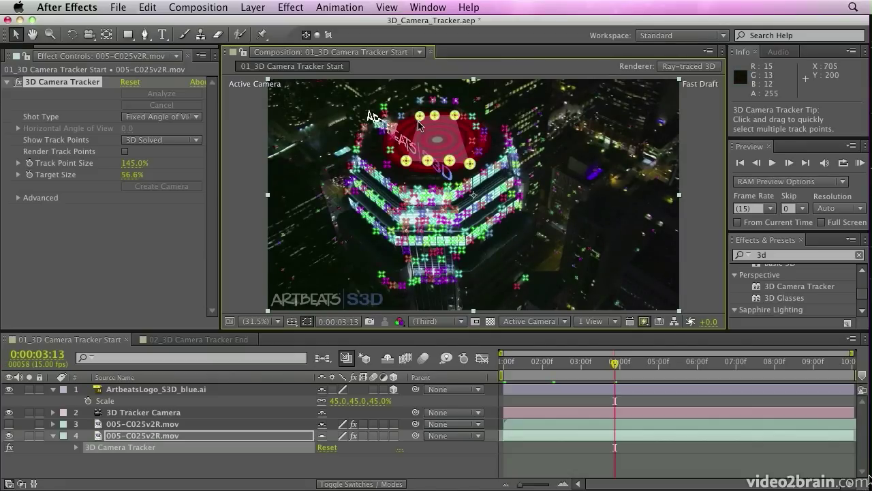
{"action": "left_click", "coordinate": [393, 128], "text": "shift"}
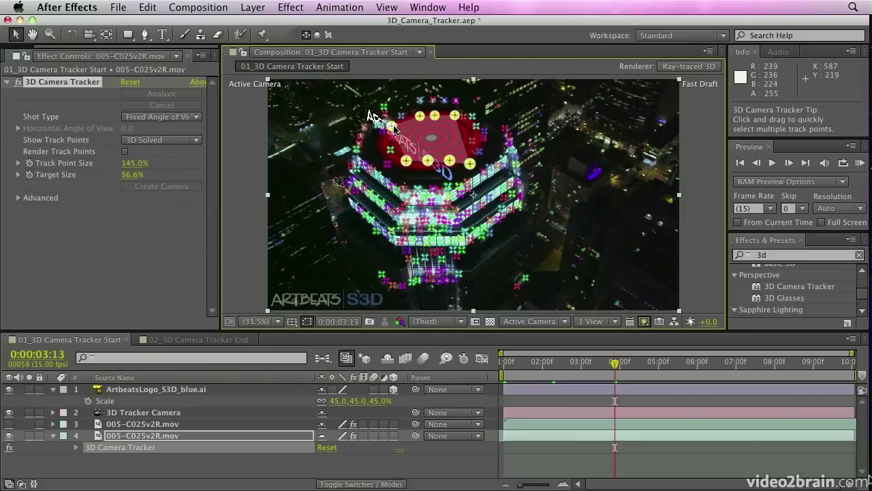
Create a shadow catcher and light at the selected rooftop target, adding Light 1 and Shadow Catcher 1
{"action": "right_click", "coordinate": [434, 142]}
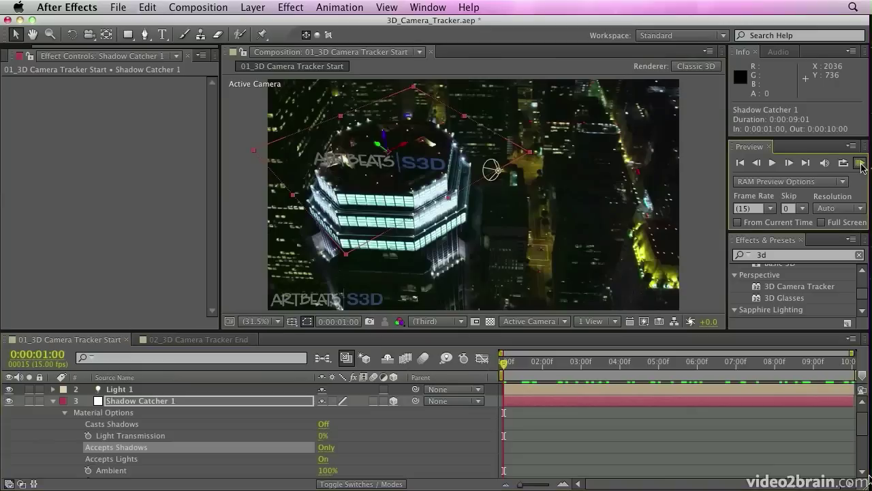
{"action": "left_click", "coordinate": [859, 163]}
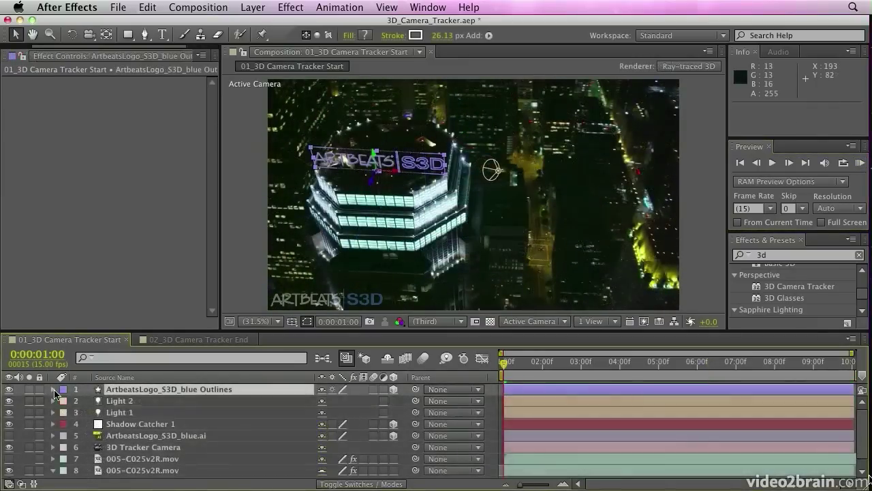
In the logo's Geometry Options, set Extrusion Depth to 140 and Bevel Depth to 10
{"action": "left_click", "coordinate": [54, 390]}
{"action": "left_click", "coordinate": [64, 424]}
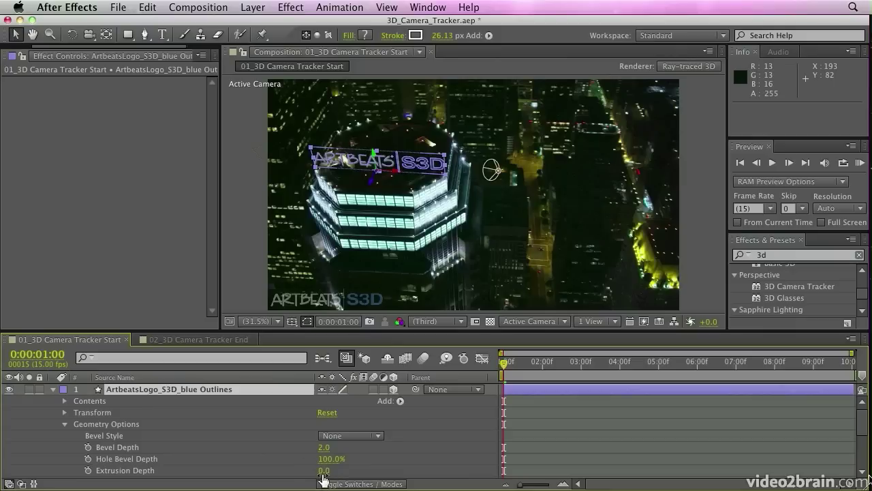
{"action": "left_click_drag", "start_coordinate": [323, 470], "coordinate": [346, 468]}
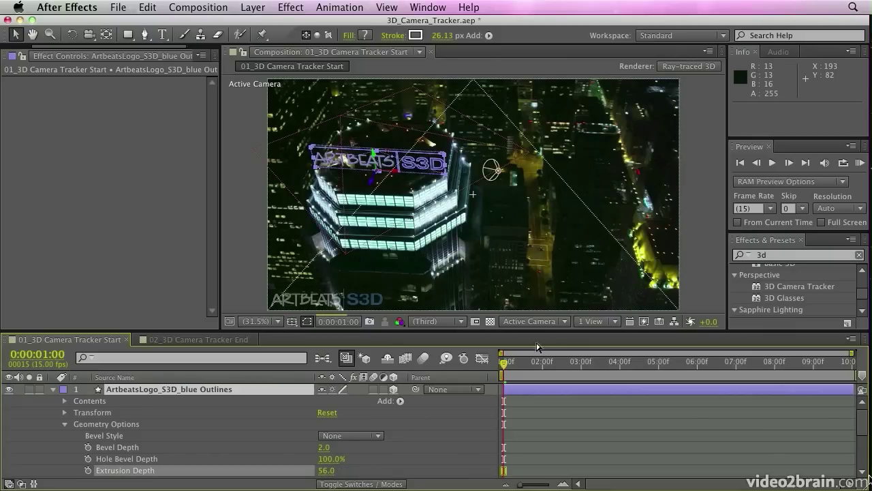
{"action": "left_click_drag", "start_coordinate": [534, 365], "coordinate": [627, 367]}
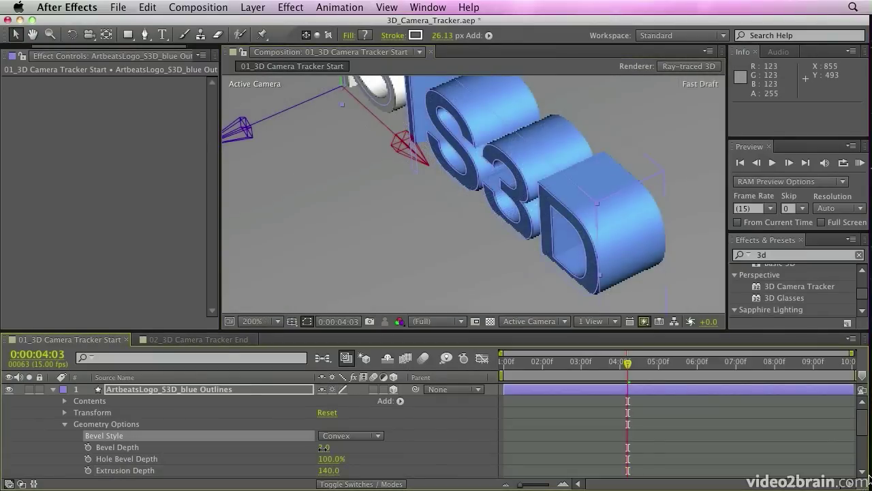
{"action": "left_click_drag", "start_coordinate": [324, 448], "coordinate": [381, 452]}
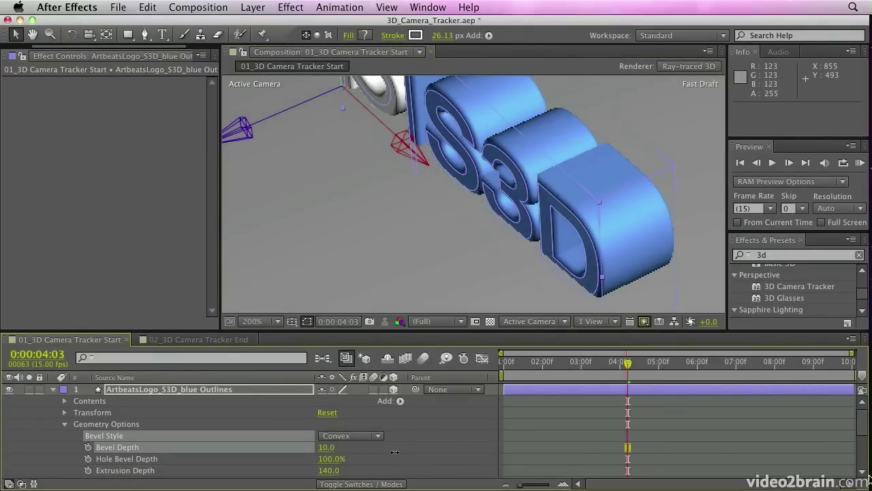
{"action": "left_click_drag", "start_coordinate": [637, 379], "coordinate": [488, 379]}
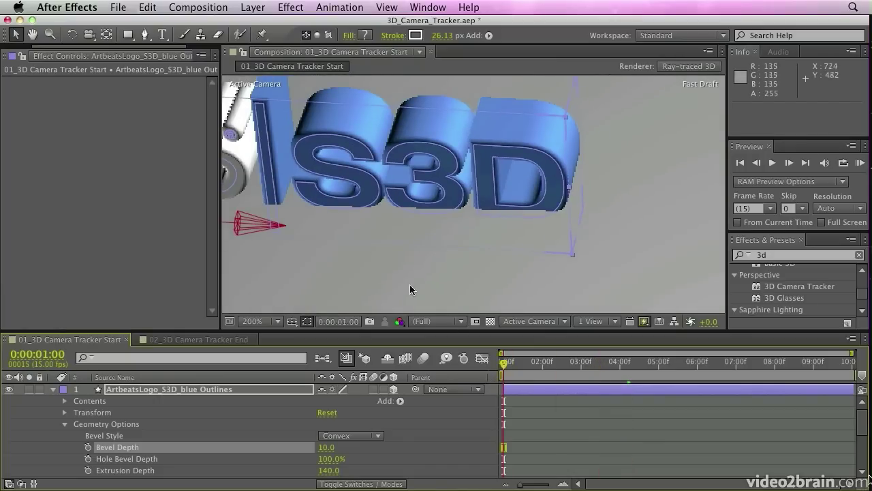
Pan the viewer to show the whole ARTBEATS word and set Hole Bevel Depth to 0%
{"action": "key", "text": "h"}
{"action": "left_click_drag", "start_coordinate": [247, 181], "coordinate": [492, 181]}
{"action": "left_click_drag", "start_coordinate": [400, 192], "coordinate": [592, 209]}
{"action": "left_click_drag", "start_coordinate": [404, 145], "coordinate": [504, 154]}
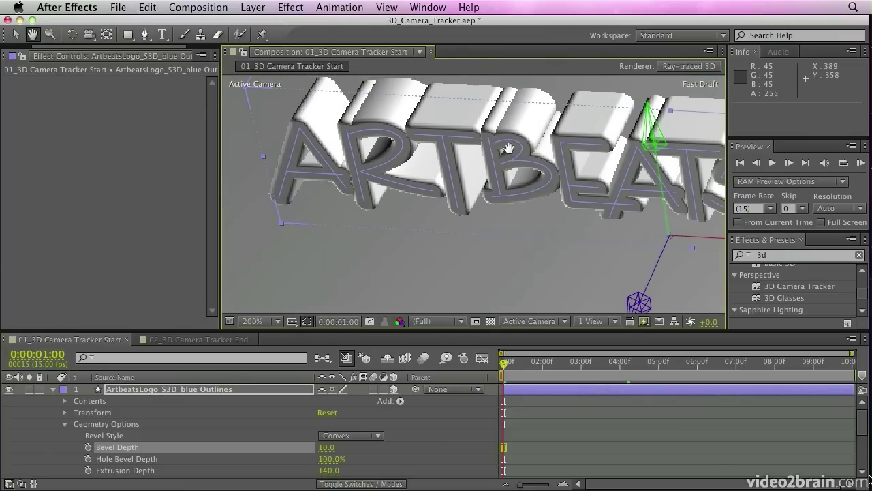
{"action": "key", "text": "v"}
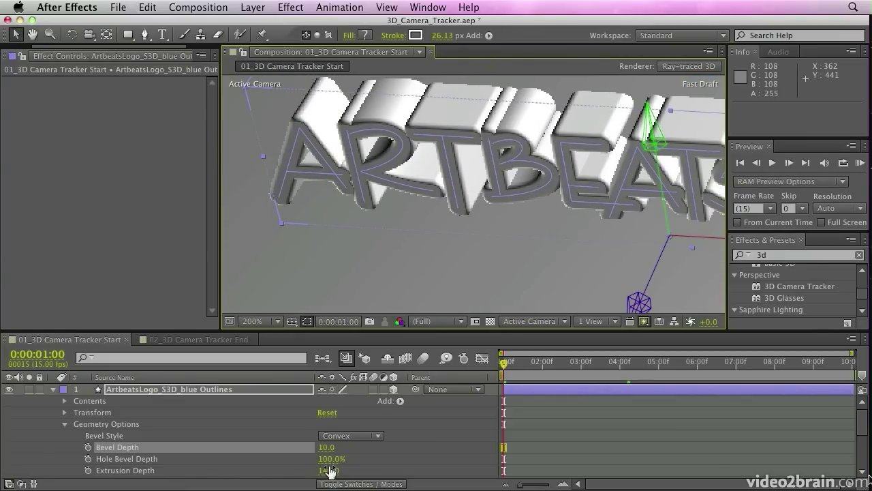
{"action": "left_click_drag", "start_coordinate": [330, 459], "coordinate": [249, 459]}
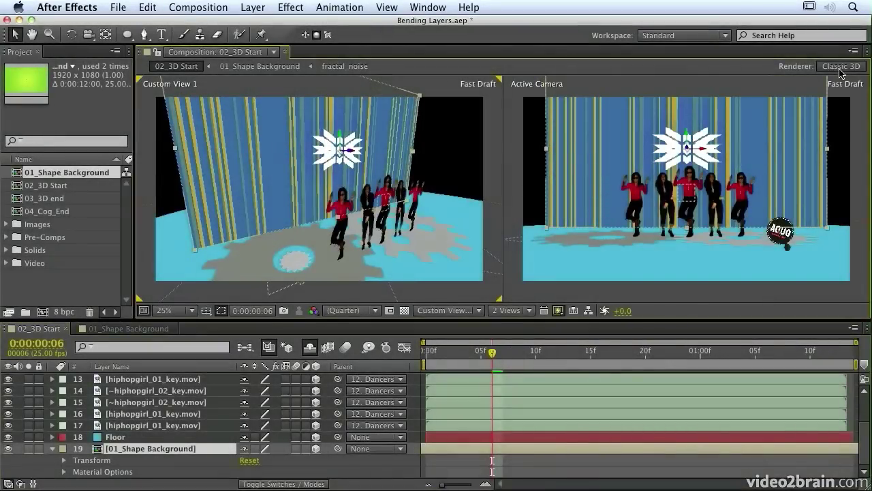
Switch the composition's renderer to Ray-traced 3D
{"action": "left_click", "coordinate": [840, 68]}
{"action": "left_click", "coordinate": [242, 238]}
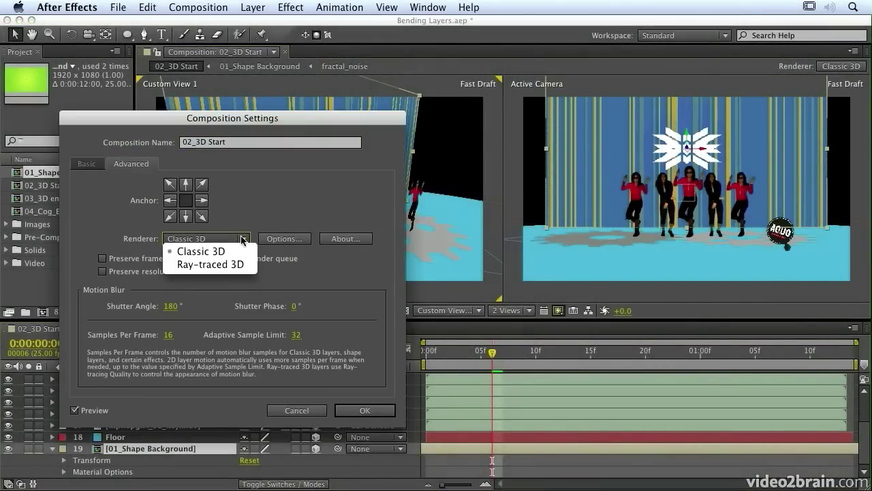
{"action": "left_click", "coordinate": [236, 265]}
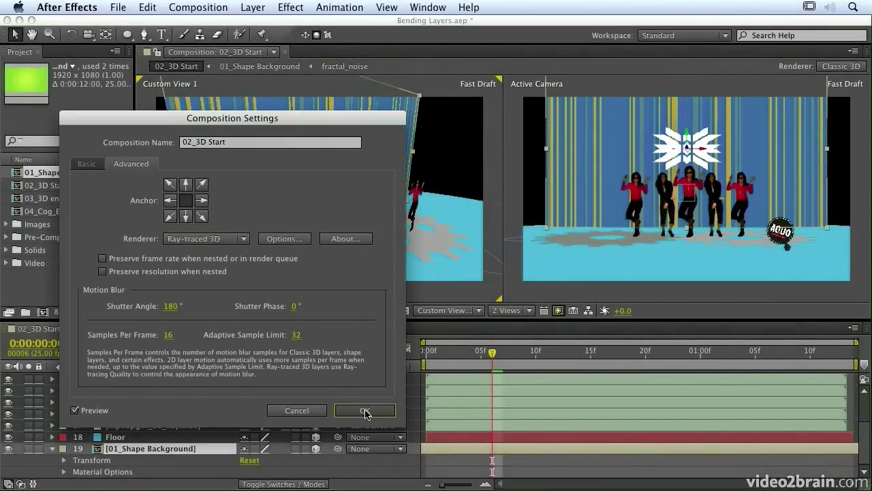
{"action": "left_click", "coordinate": [365, 410]}
Bend 01_Shape Background with Curvature 80% and 10 Segments
{"action": "scroll", "coordinate": [62, 475], "scroll_direction": "down", "scroll_amount": 2}
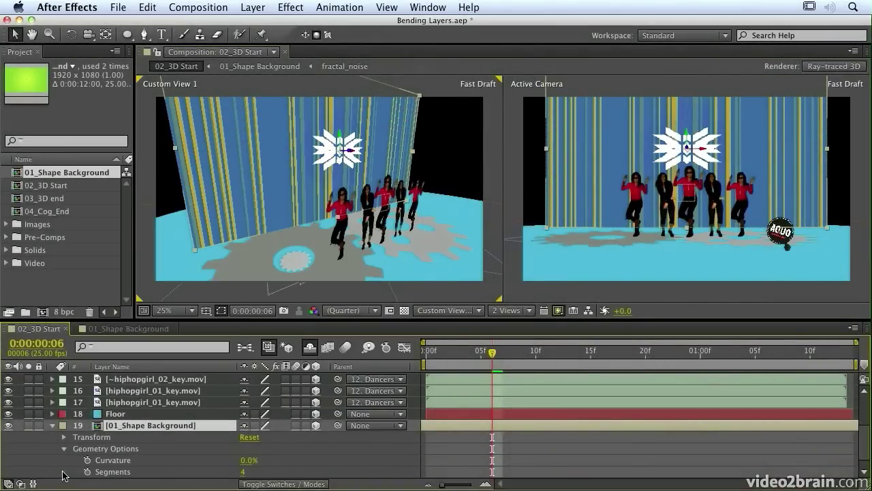
{"action": "left_click_drag", "start_coordinate": [246, 467], "coordinate": [300, 467]}
{"action": "left_click", "coordinate": [244, 472]}
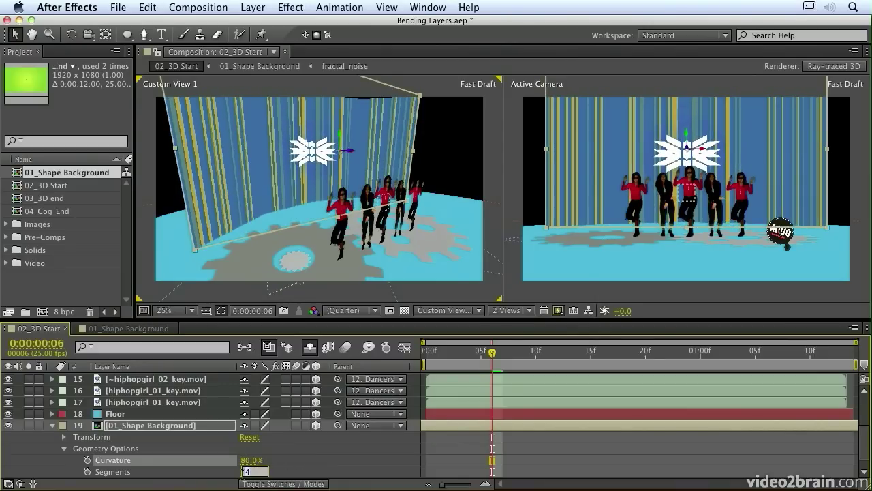
{"action": "key", "text": "Return"}
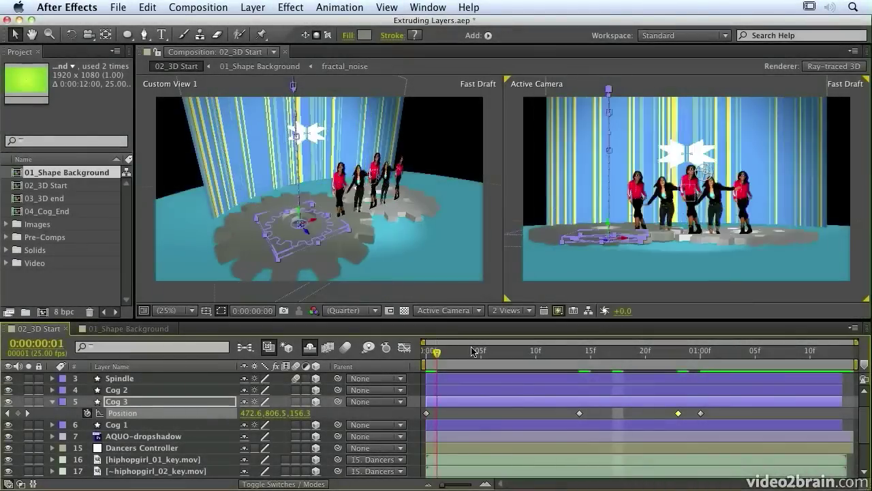
{"action": "left_click_drag", "start_coordinate": [472, 350], "coordinate": [622, 339]}
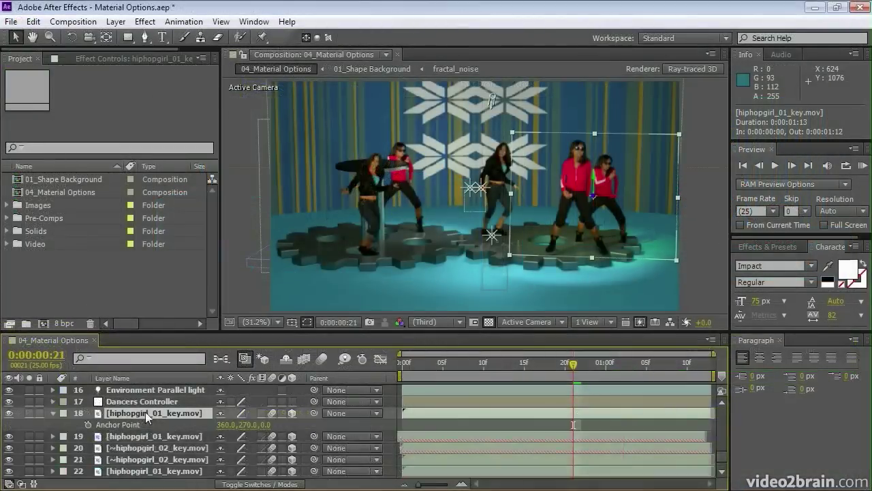
Turn Appears in Reflections on for 01_Shape Background, set Diffuse to 60% and Reflection Intensity 100%
{"action": "scroll", "coordinate": [173, 452], "scroll_direction": "down", "scroll_amount": 8}
{"action": "left_click", "coordinate": [158, 454]}
{"action": "scroll", "coordinate": [163, 463], "scroll_direction": "down", "scroll_amount": 3}
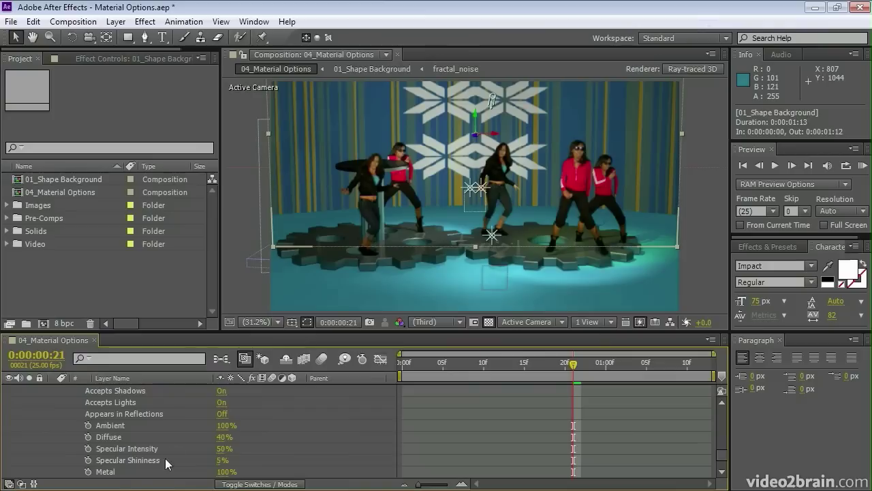
{"action": "left_click", "coordinate": [223, 415]}
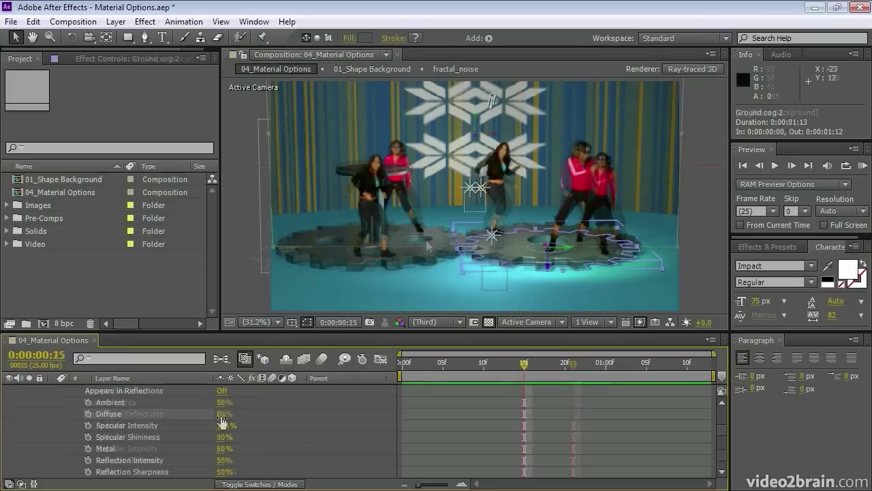
{"action": "left_click", "coordinate": [228, 414]}
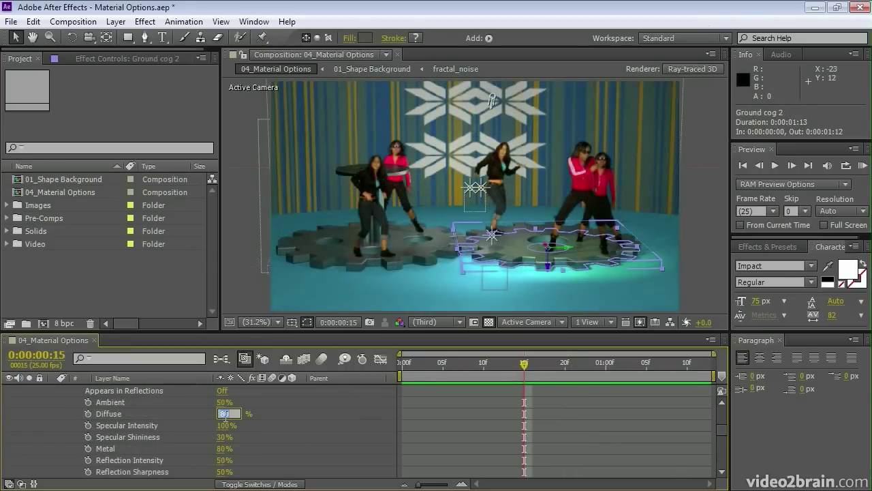
{"action": "type", "text": "60"}
{"action": "key", "text": "Return"}
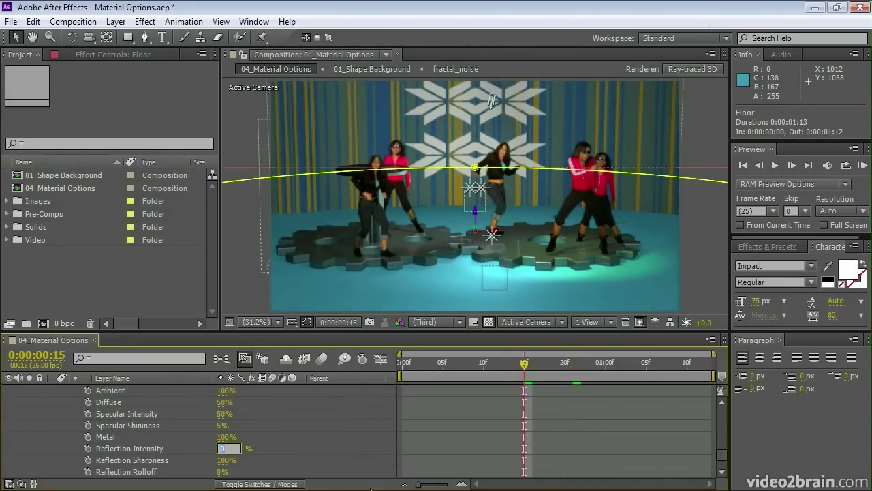
{"action": "type", "text": "100"}
{"action": "key", "text": "Return"}
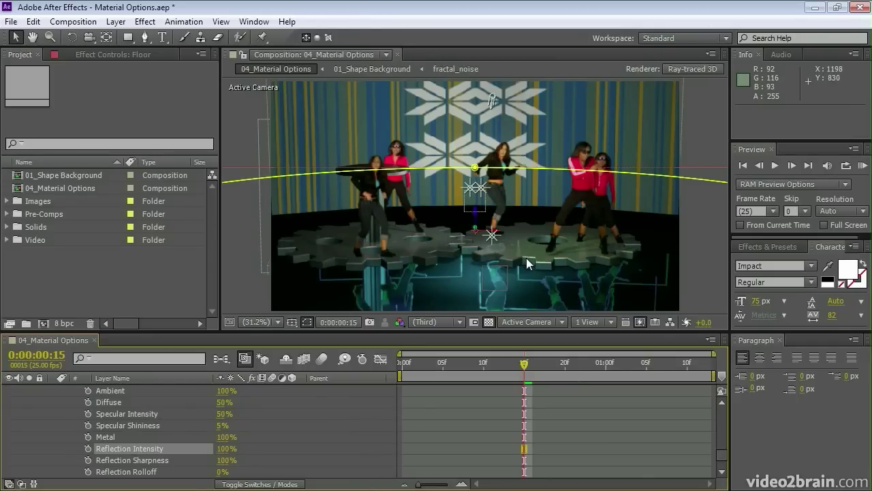
Set the floor's Reflection Intensity to 50% and Reflection Sharpness to 40%
{"action": "left_click", "coordinate": [222, 449]}
{"action": "type", "text": "50"}
{"action": "key", "text": "Return"}
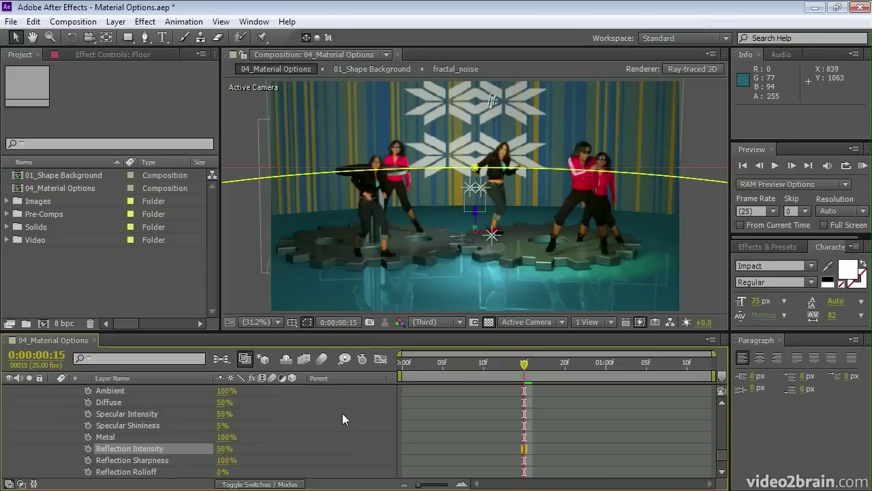
{"action": "left_click", "coordinate": [225, 459]}
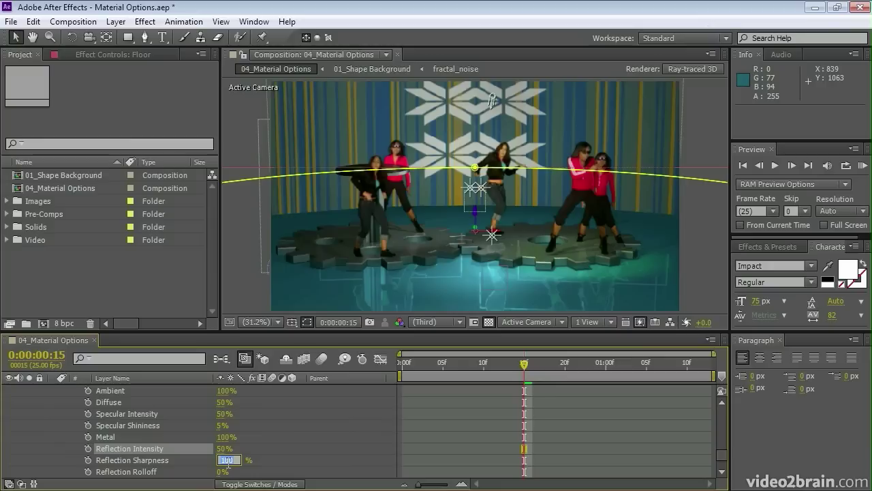
{"action": "type", "text": "30"}
{"action": "key", "text": "Return"}
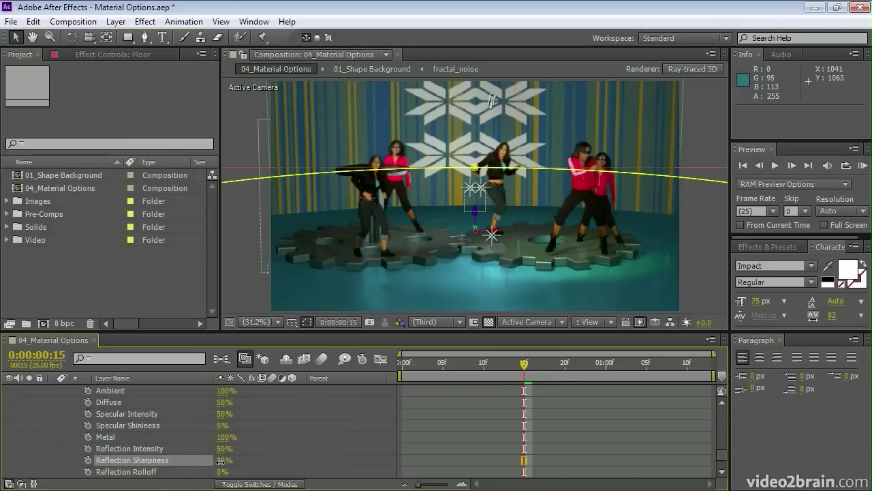
{"action": "left_click", "coordinate": [223, 462]}
{"action": "type", "text": "40"}
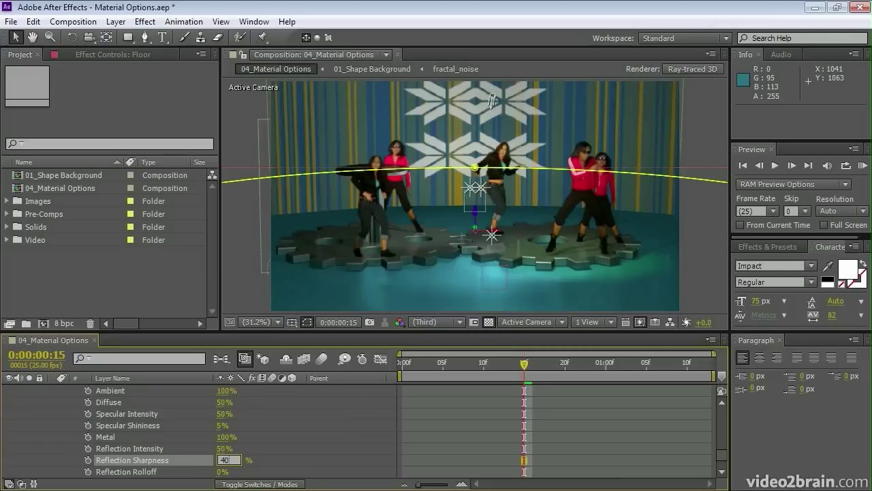
{"action": "key", "text": "Return"}
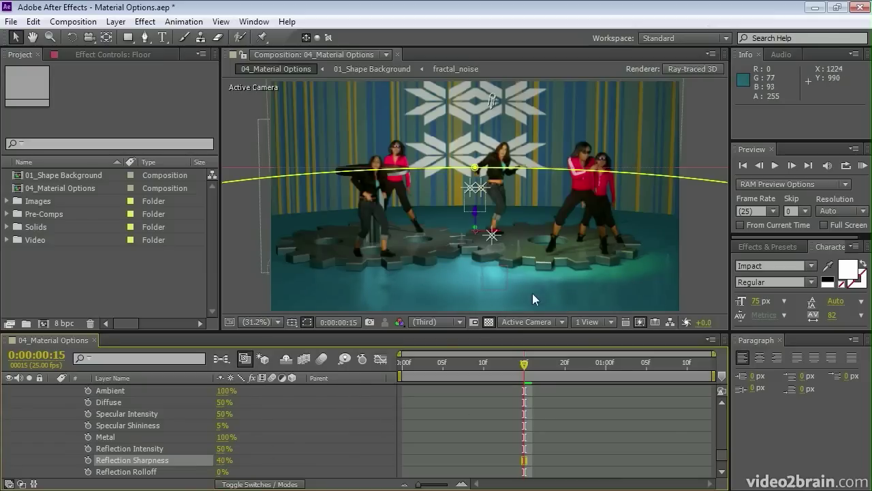
At frame 10, raise Specular Intensity to 80%
{"action": "left_click", "coordinate": [484, 366]}
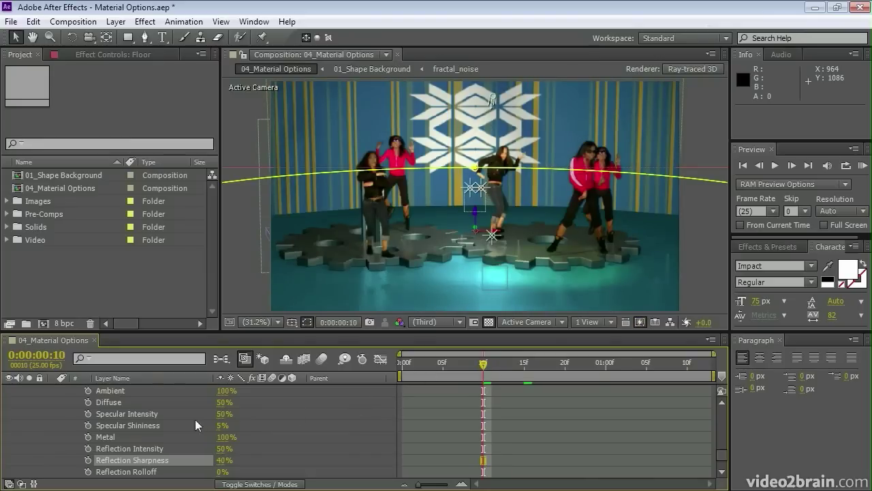
{"action": "left_click", "coordinate": [224, 413]}
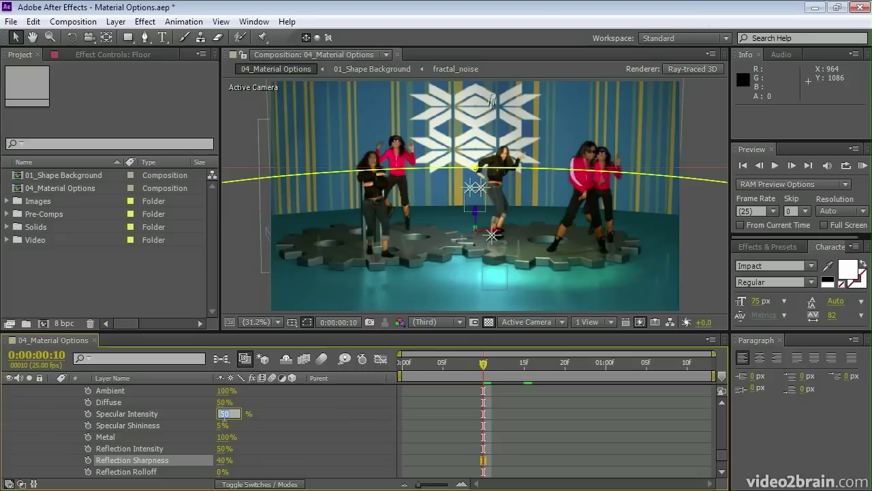
{"action": "type", "text": "80"}
{"action": "key", "text": "Return"}
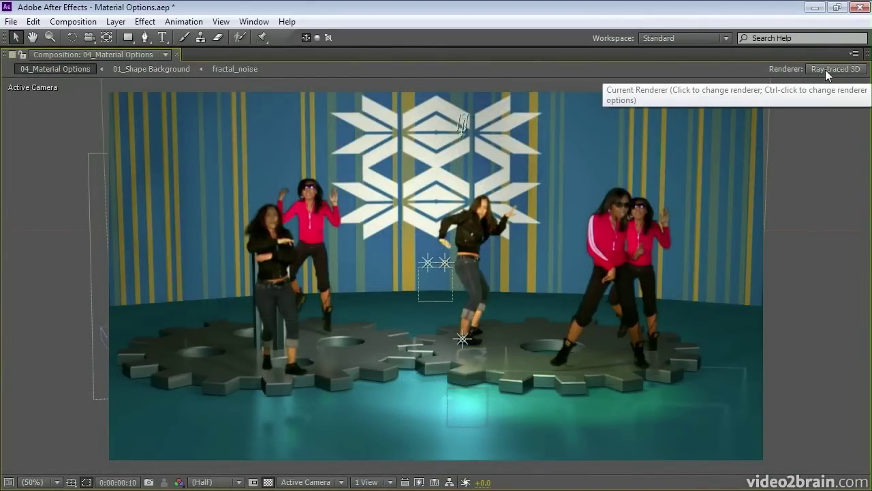
In the Ray-traced renderer options, set Ray-tracing Quality to 8 and Anti-aliasing Filter to Cubic
{"action": "left_click", "coordinate": [825, 66]}
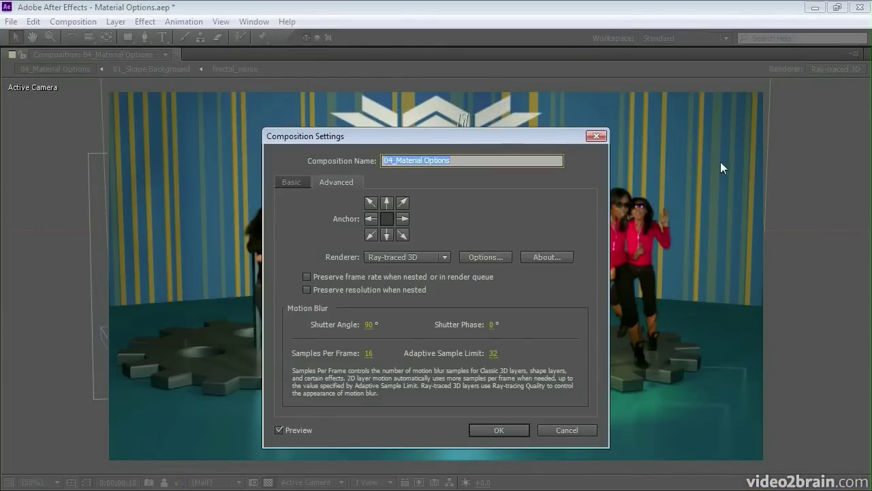
{"action": "left_click", "coordinate": [489, 256]}
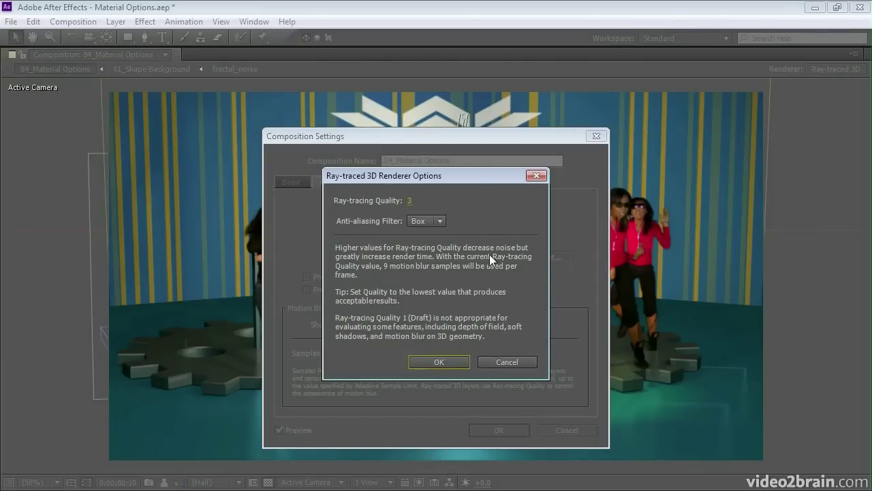
{"action": "left_click", "coordinate": [409, 204]}
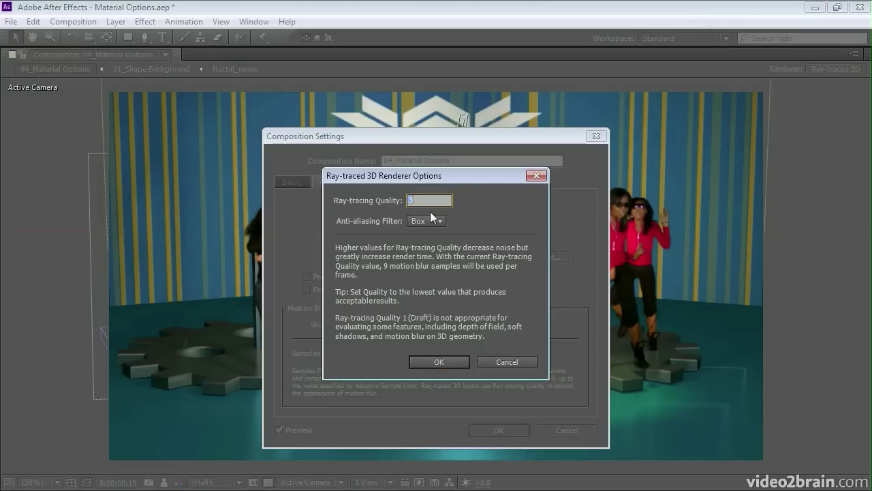
{"action": "type", "text": "8"}
{"action": "left_click", "coordinate": [438, 220]}
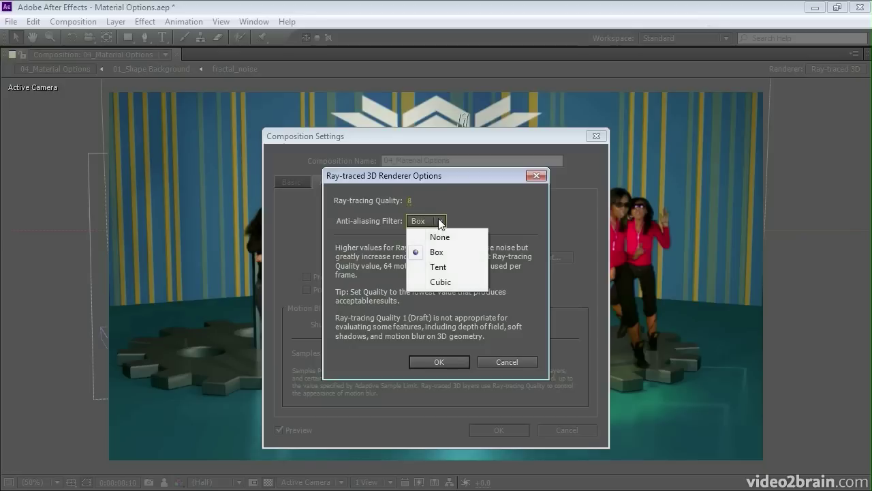
{"action": "left_click", "coordinate": [442, 283]}
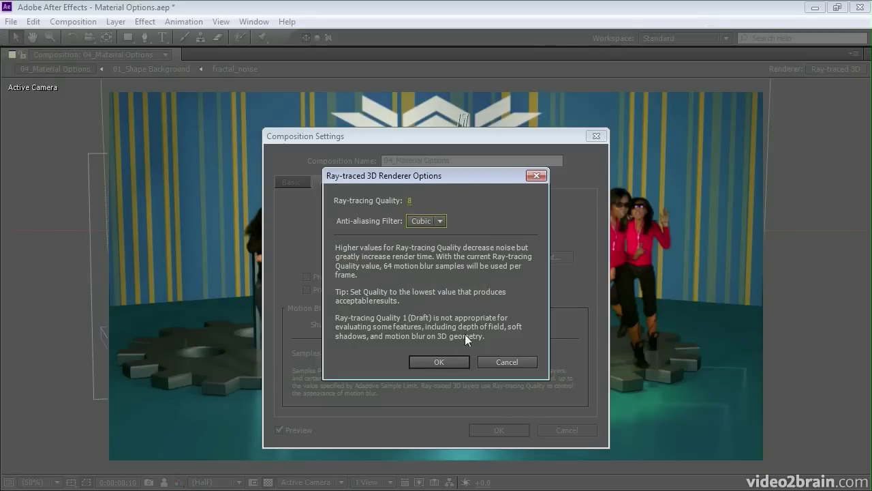
{"action": "left_click", "coordinate": [444, 362]}
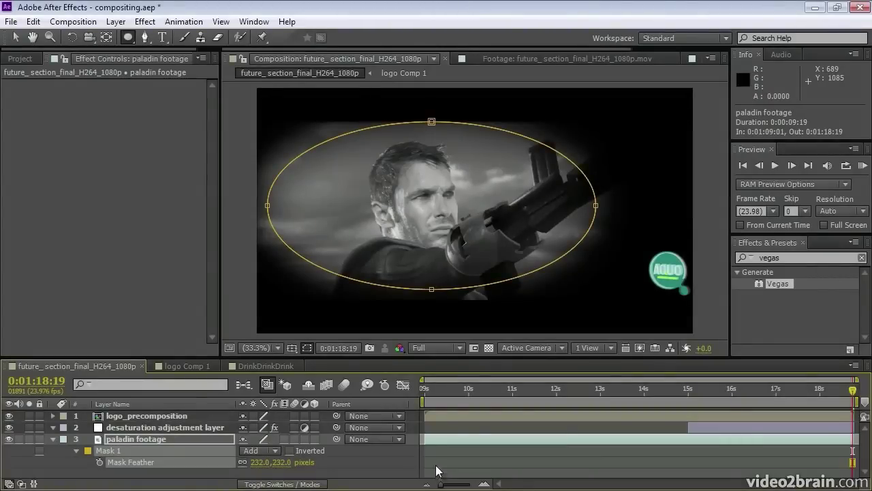
With the Mask Feather Tool, pull feather points inward on the oval's top, bottom, right and left edges; hide mask outlines
{"action": "left_click", "coordinate": [144, 39]}
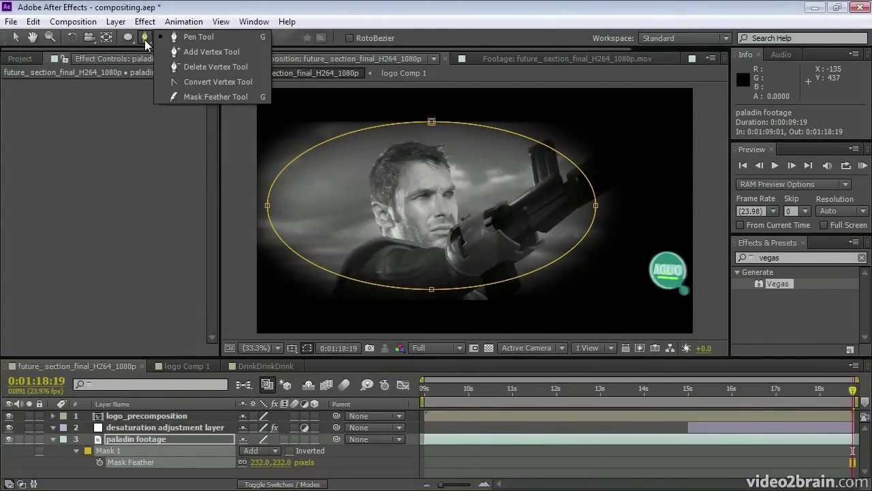
{"action": "left_click", "coordinate": [193, 99]}
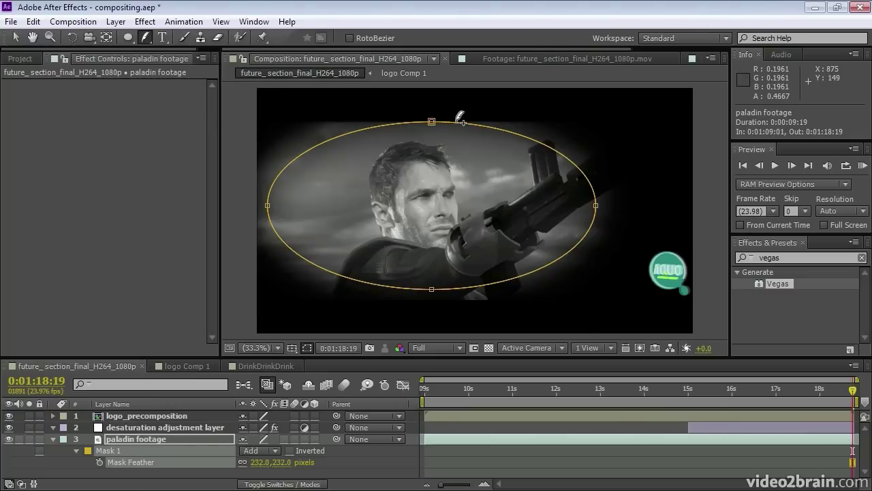
{"action": "mouse_move", "coordinate": [456, 122]}
{"action": "left_mouse_down"}
{"action": "mouse_move", "coordinate": [448, 141]}
{"action": "mouse_move", "coordinate": [449, 123]}
{"action": "left_mouse_up"}
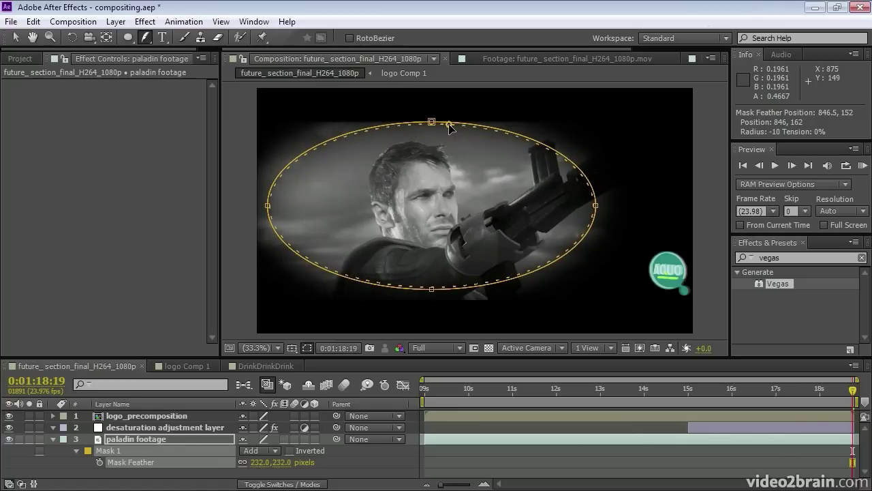
{"action": "left_click_drag", "start_coordinate": [449, 127], "coordinate": [449, 127]}
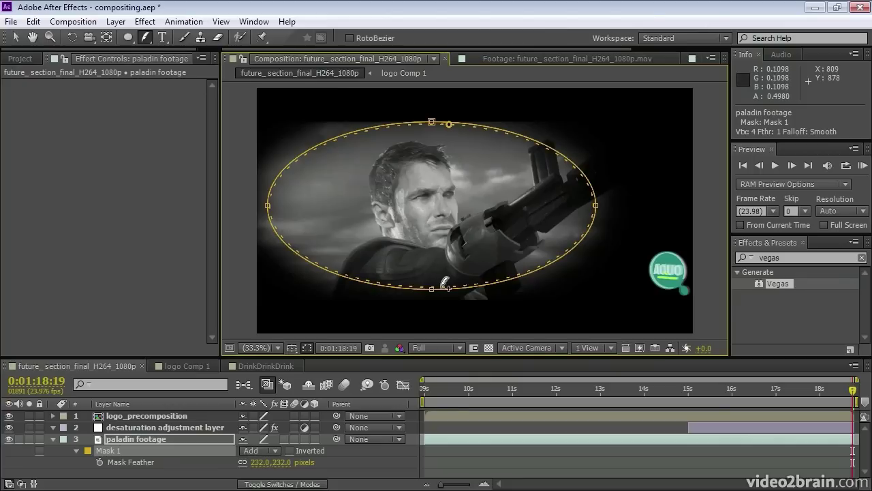
{"action": "left_click_drag", "start_coordinate": [446, 281], "coordinate": [441, 284]}
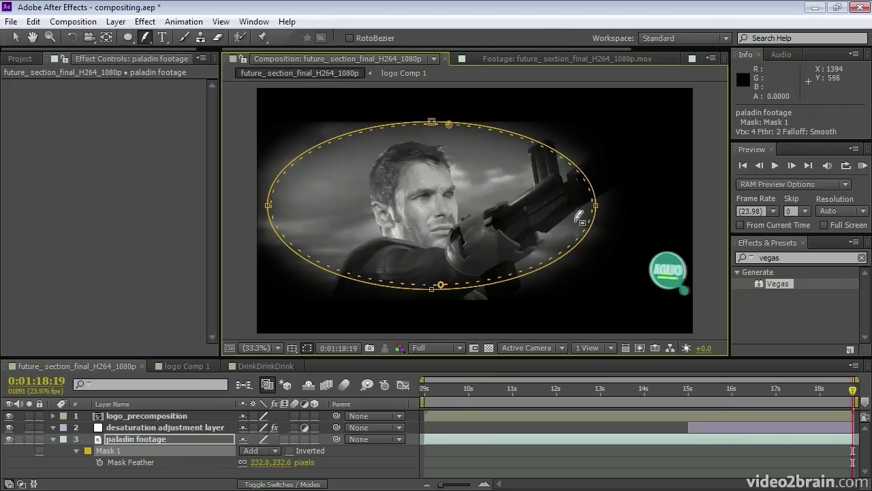
{"action": "left_click", "coordinate": [594, 218]}
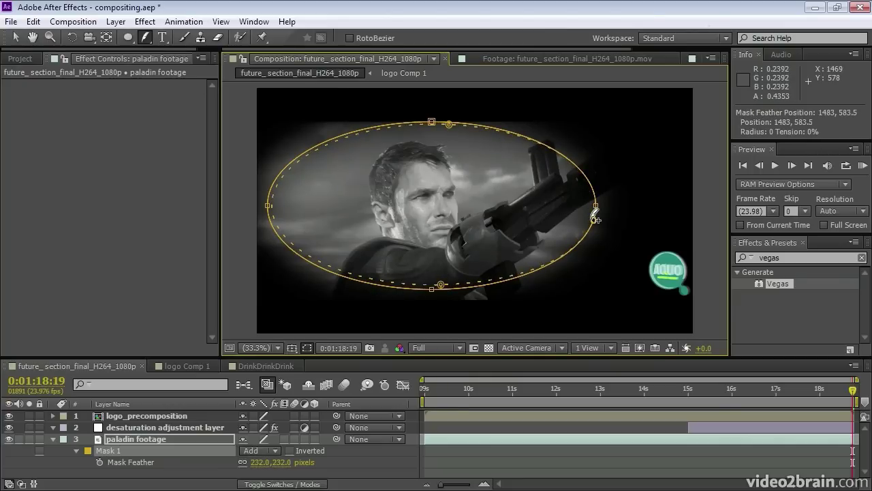
{"action": "left_click_drag", "start_coordinate": [594, 219], "coordinate": [572, 220]}
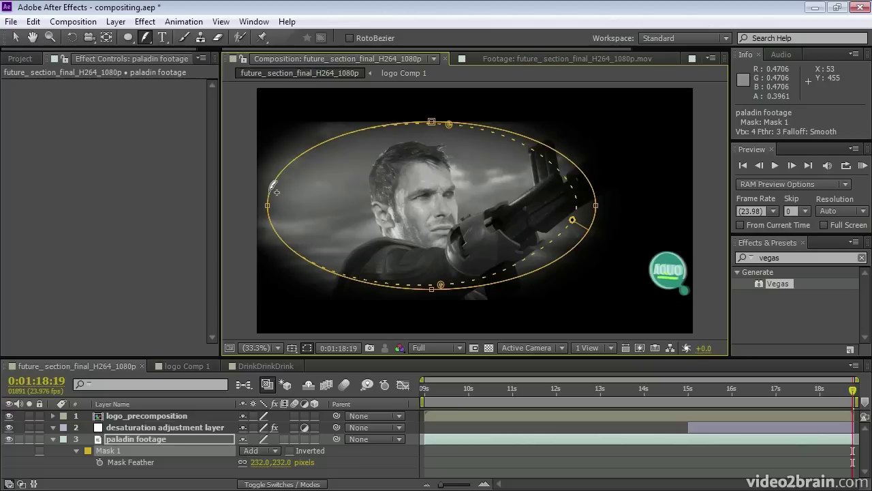
{"action": "left_click_drag", "start_coordinate": [272, 190], "coordinate": [299, 181]}
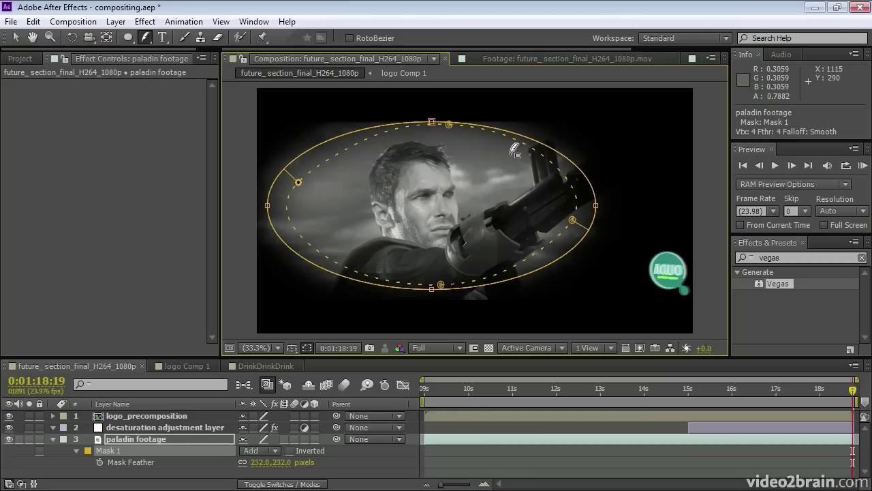
{"action": "key", "text": "ctrl+shift+h"}
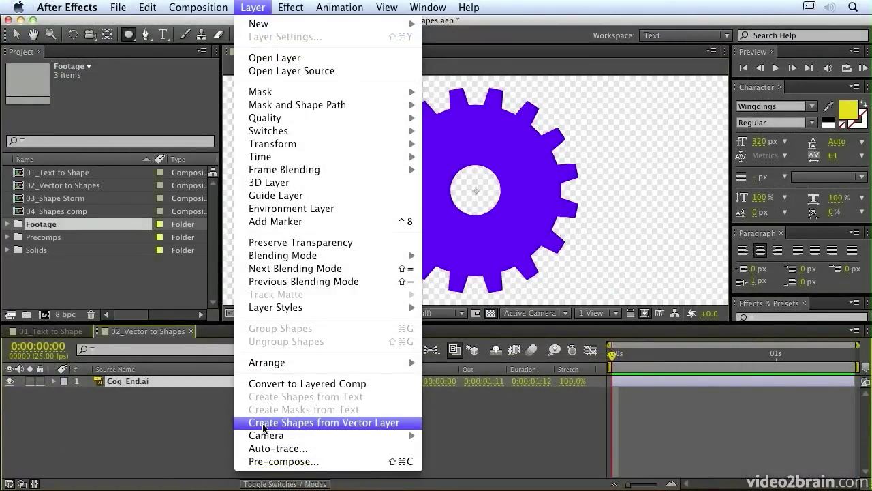
Convert the vector cog to Cog_End Outlines, enable its 3D switch, and set Fast Previews to Fast Draft
{"action": "left_click", "coordinate": [301, 423]}
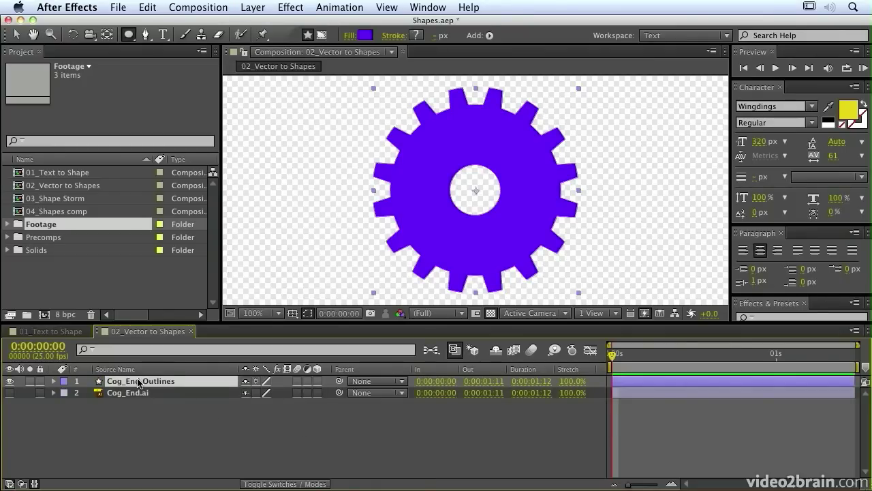
{"action": "left_click", "coordinate": [55, 382]}
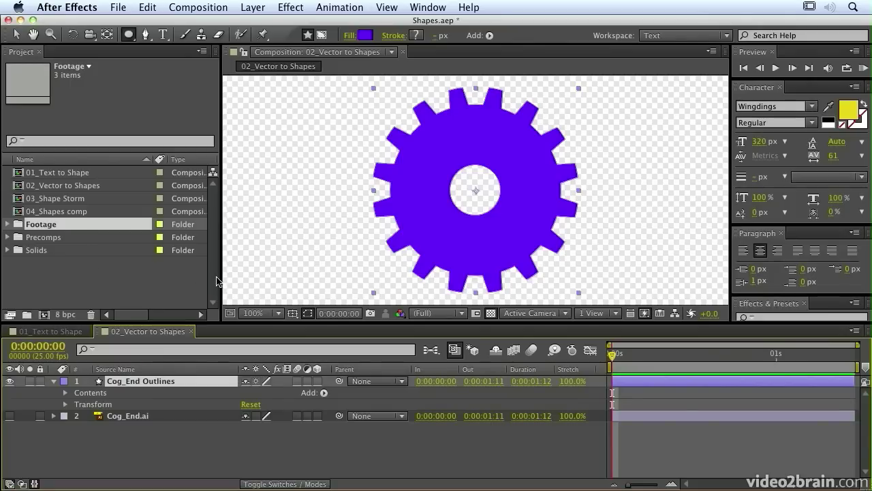
{"action": "left_click_drag", "start_coordinate": [221, 274], "coordinate": [139, 269]}
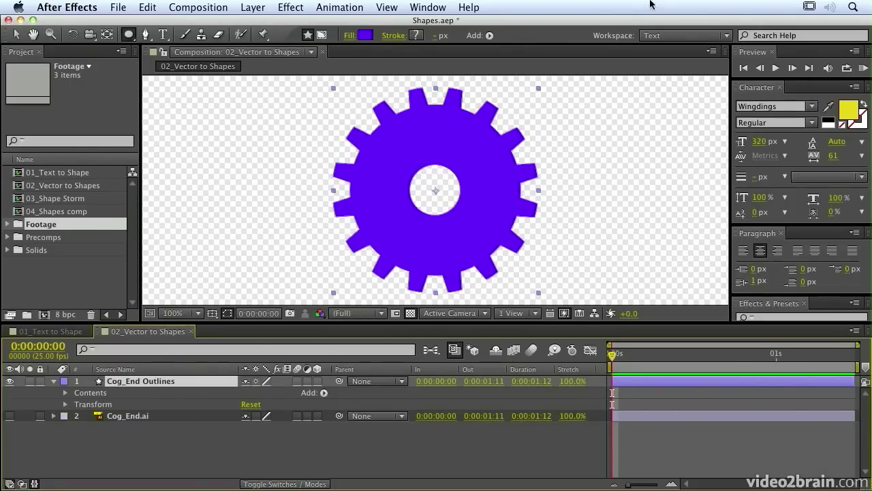
{"action": "left_click", "coordinate": [317, 381]}
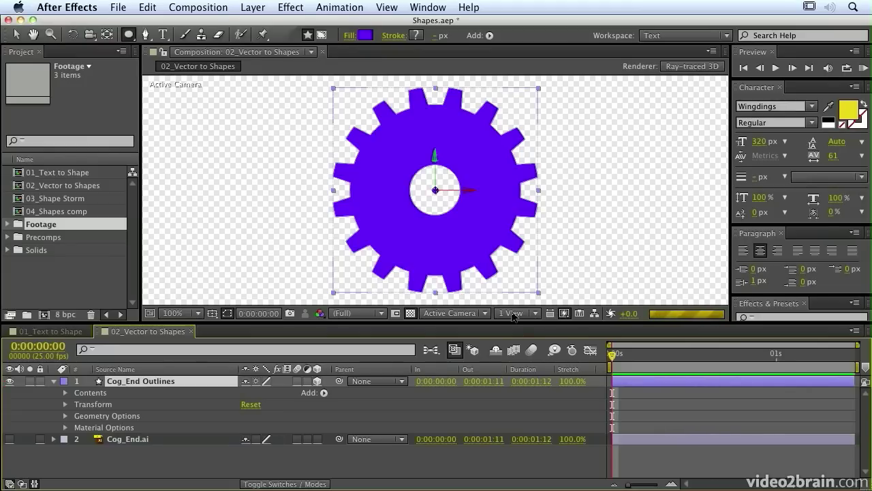
{"action": "left_click", "coordinate": [565, 314]}
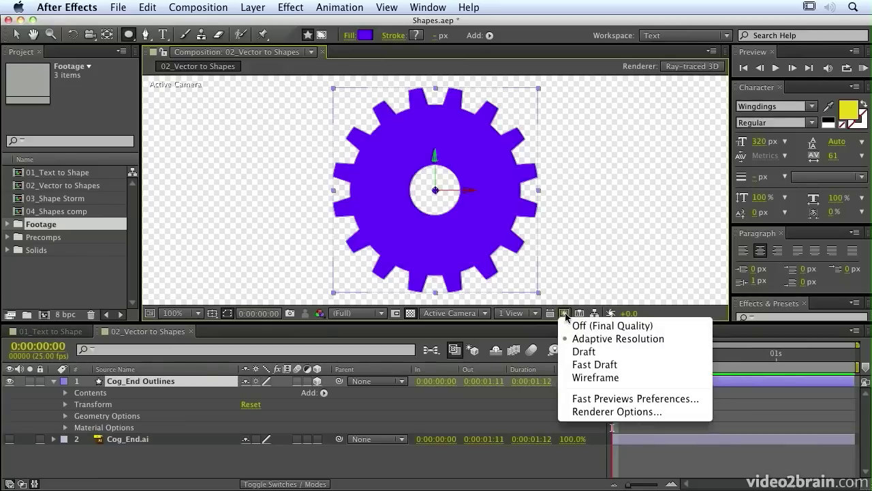
{"action": "left_click", "coordinate": [581, 364]}
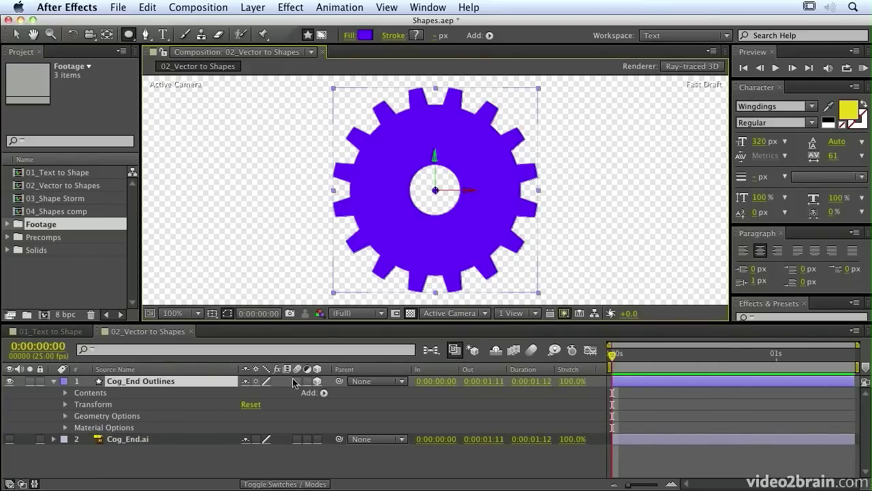
Extrude the Cog_End Outlines cog to a depth of 76, viewed from Custom View 1
{"action": "left_click", "coordinate": [65, 416]}
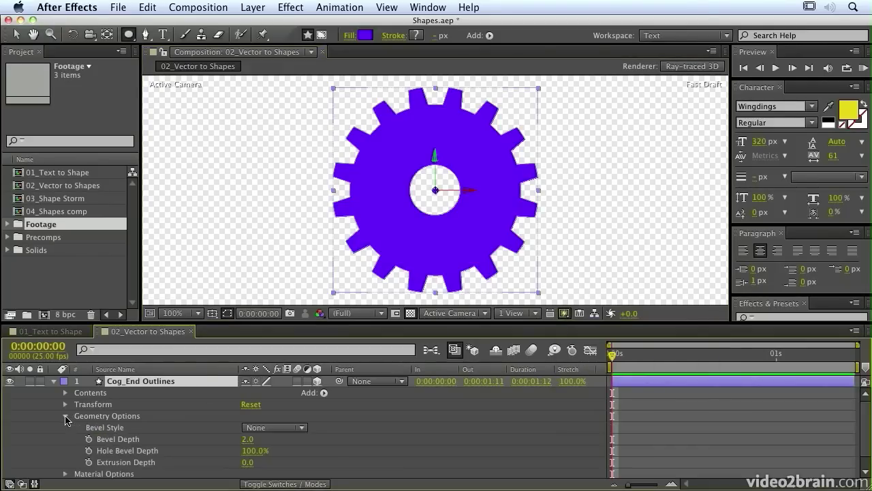
{"action": "left_click", "coordinate": [248, 462]}
{"action": "type", "text": "52"}
{"action": "key", "text": "Return"}
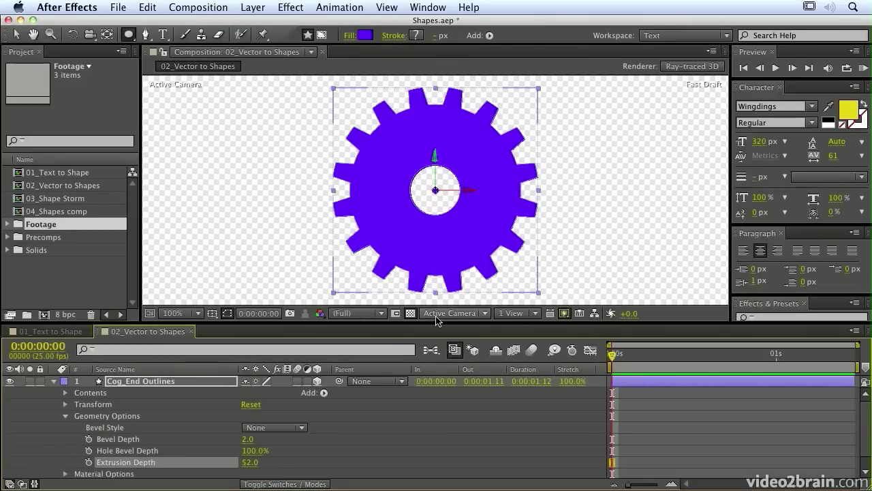
{"action": "left_click", "coordinate": [440, 313]}
{"action": "left_click", "coordinate": [444, 435]}
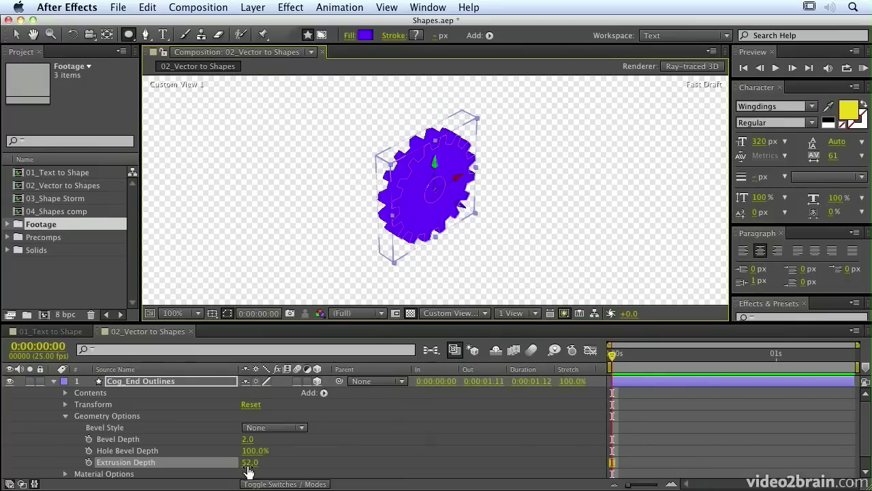
{"action": "left_click_drag", "start_coordinate": [248, 463], "coordinate": [265, 464]}
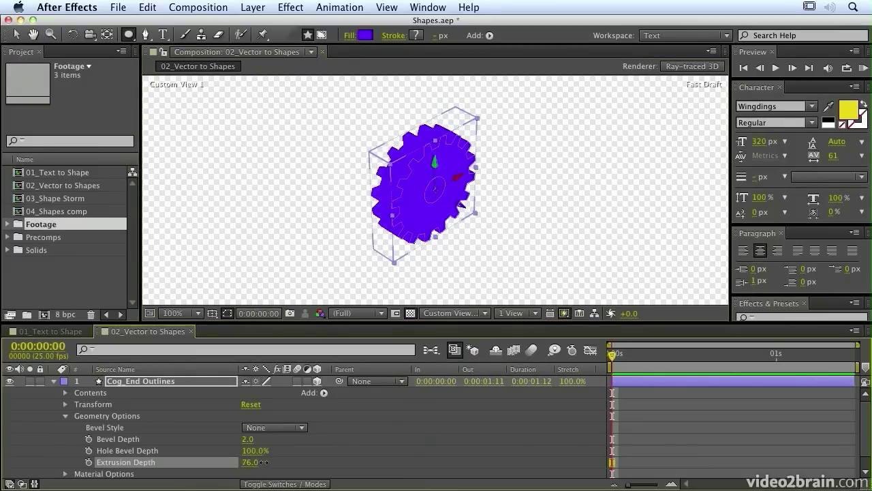
Give the cog a Concave bevel with a depth of 6.2
{"action": "left_click", "coordinate": [257, 428]}
{"action": "left_click", "coordinate": [269, 464]}
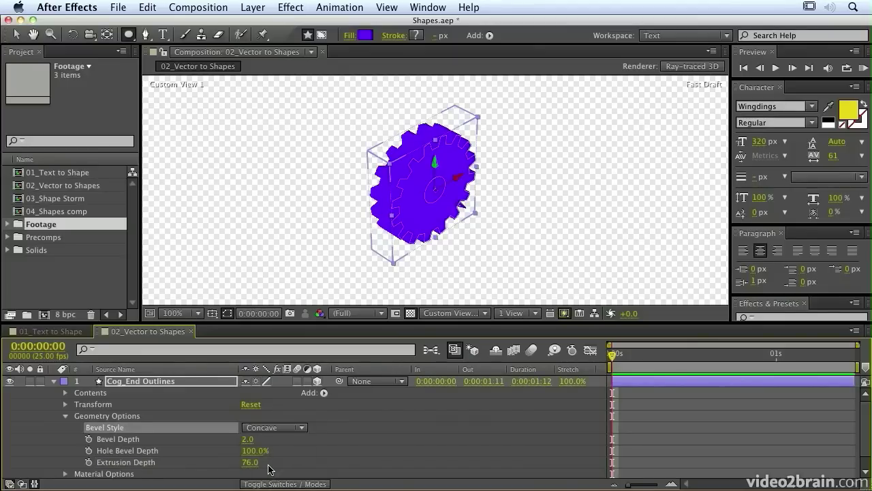
{"action": "left_click_drag", "start_coordinate": [247, 440], "coordinate": [276, 442]}
Add a new Spot-type light layer, Light 1, to illuminate the cog
{"action": "left_click", "coordinate": [253, 8]}
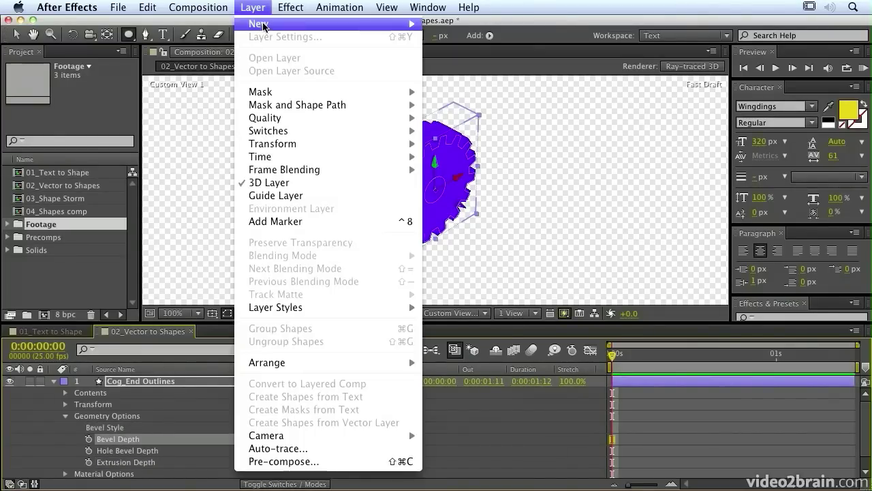
{"action": "mouse_move", "coordinate": [266, 26]}
{"action": "left_click", "coordinate": [452, 54]}
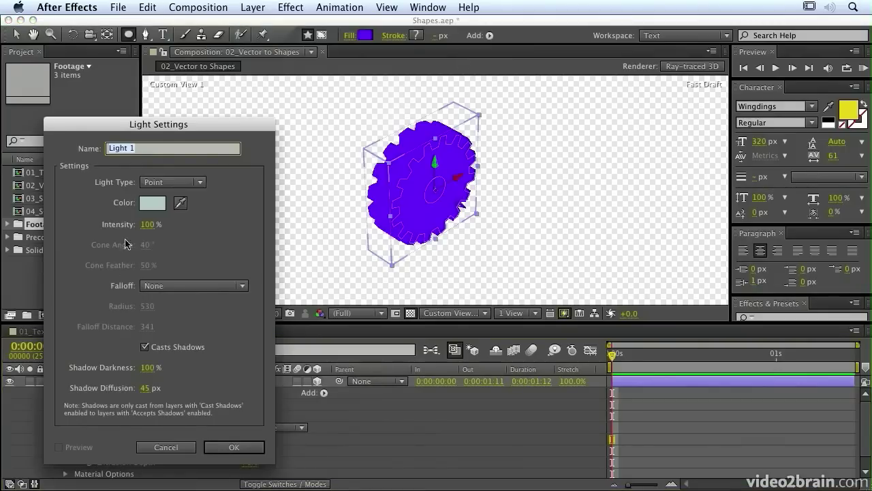
{"action": "left_click", "coordinate": [175, 184]}
{"action": "left_click", "coordinate": [176, 206]}
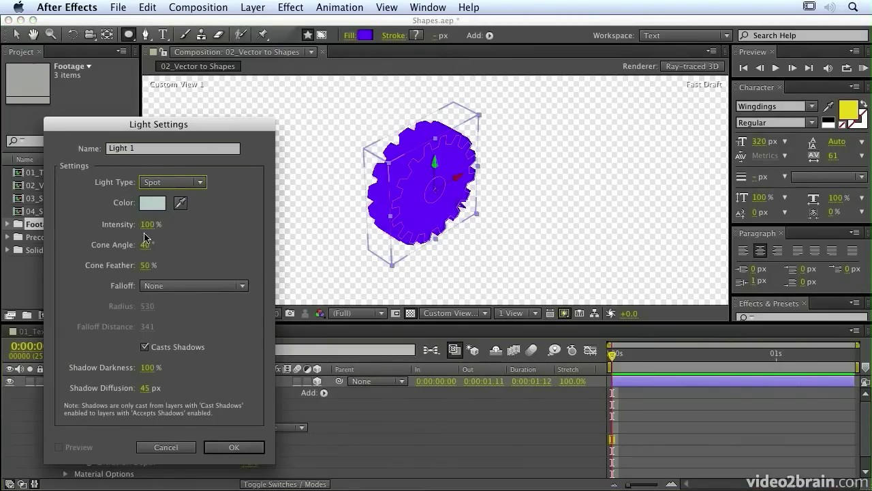
{"action": "left_click", "coordinate": [233, 447]}
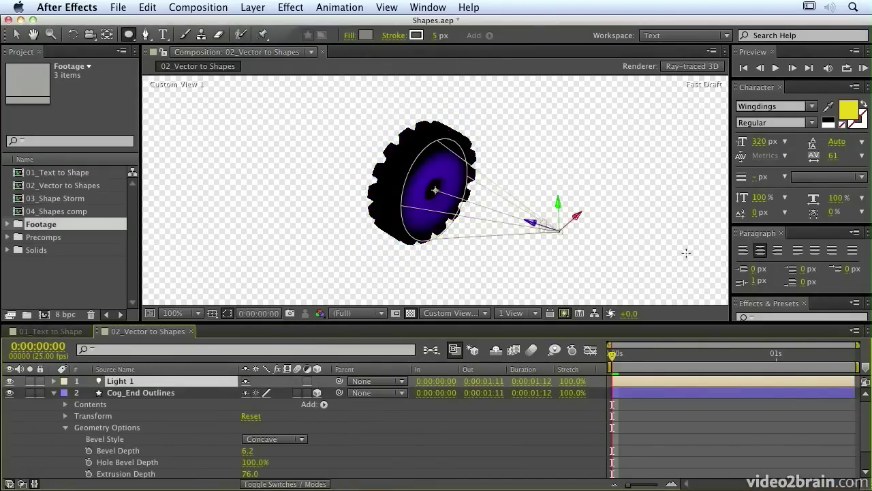